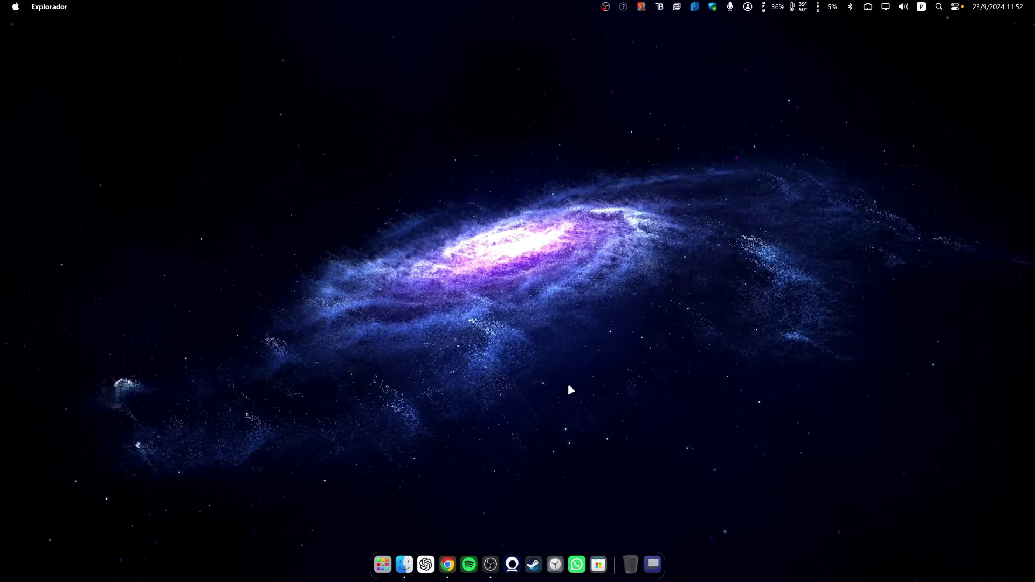
# - Open VirtualBox and start creating a new virtual machine named "Fedora 41 KDE Beta"
pyautogui.click(384, 565)
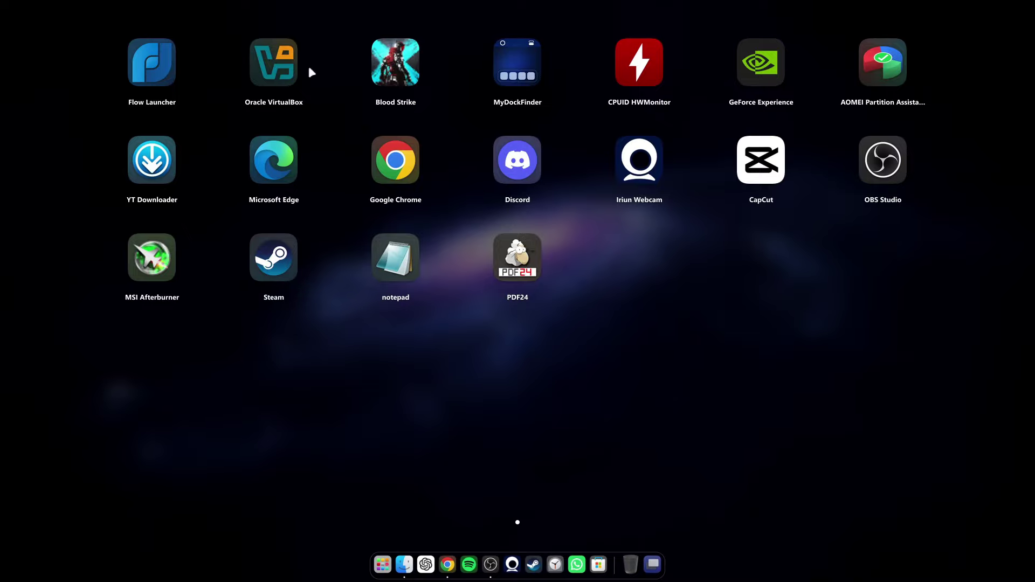
pyautogui.click(273, 62)
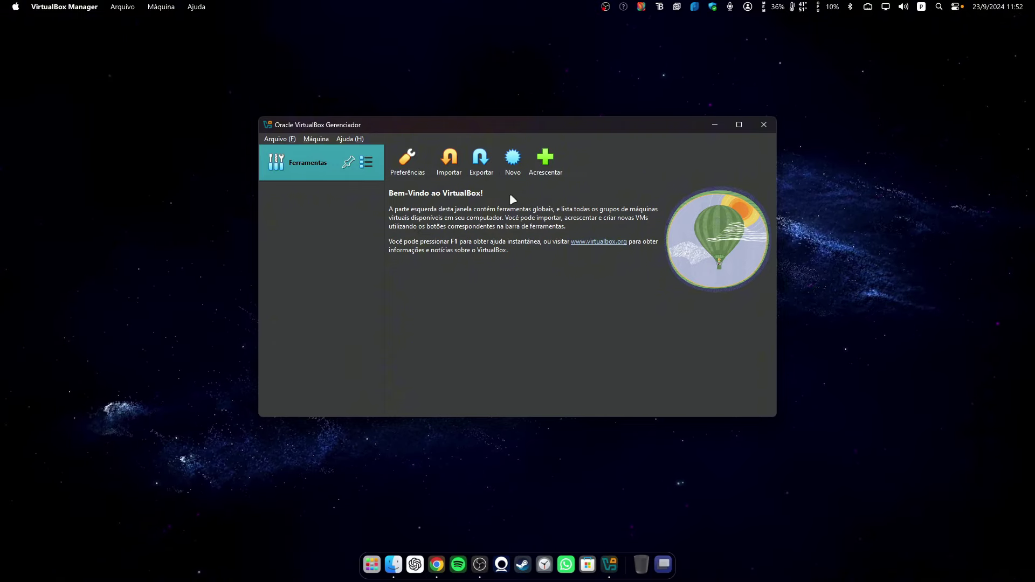
pyautogui.click(513, 171)
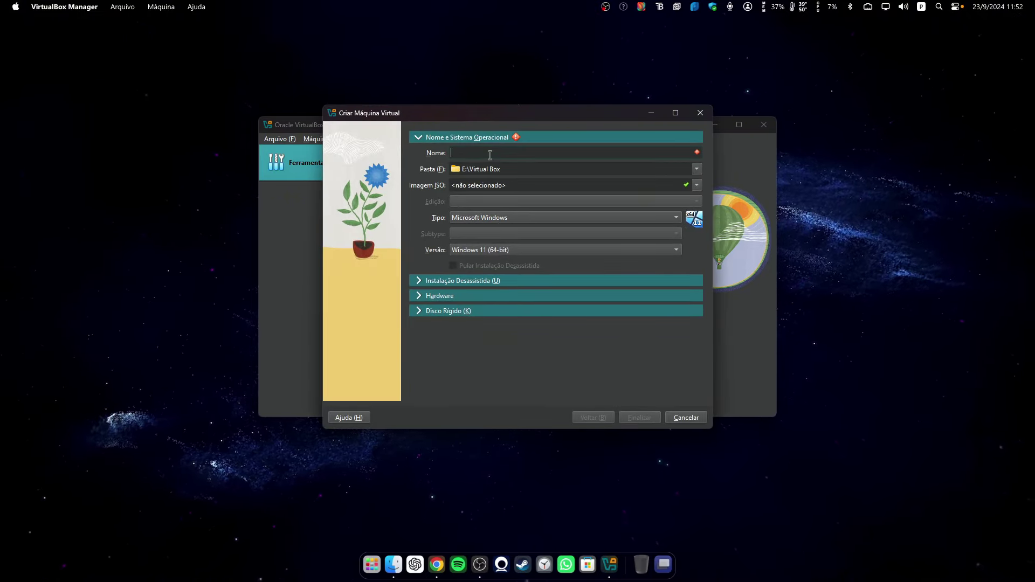
pyautogui.write('Fedora 41 KDE Beta')
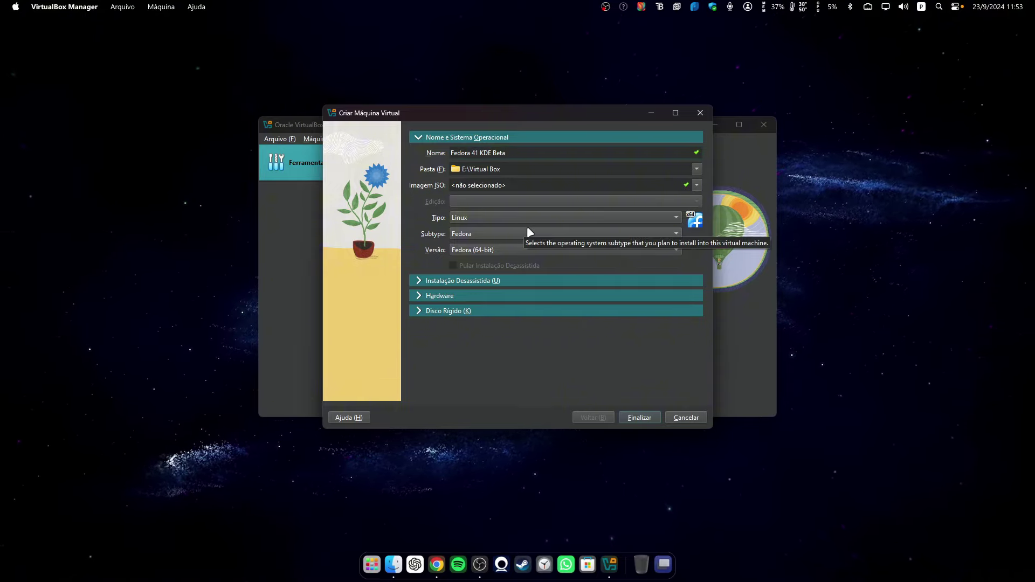
# - Select the Fedora-KDE-Live-x86_64-41_Beta-1.2 image from D:\Sistemas as the new machine's ISO
pyautogui.click(698, 185)
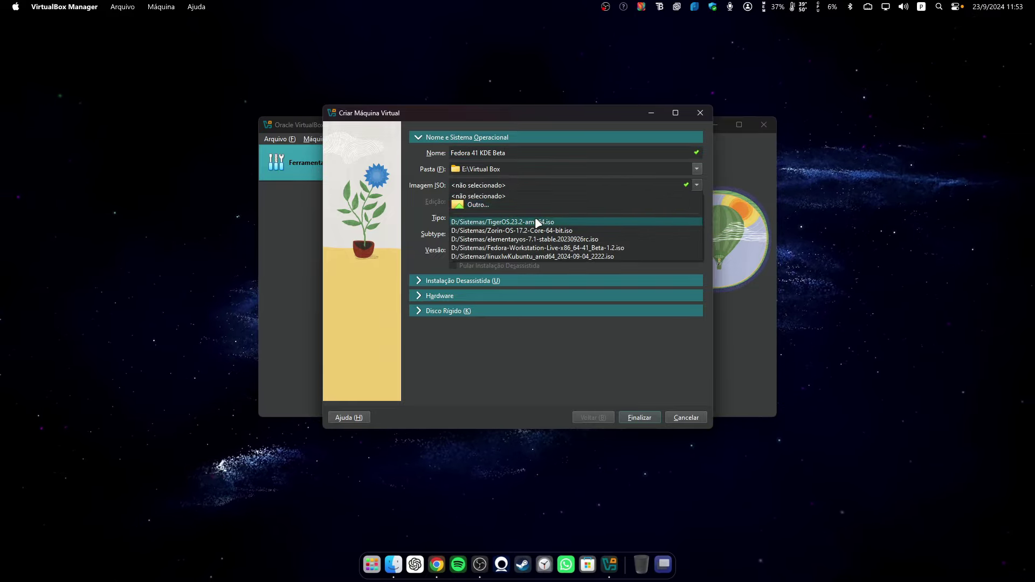
pyautogui.click(510, 205)
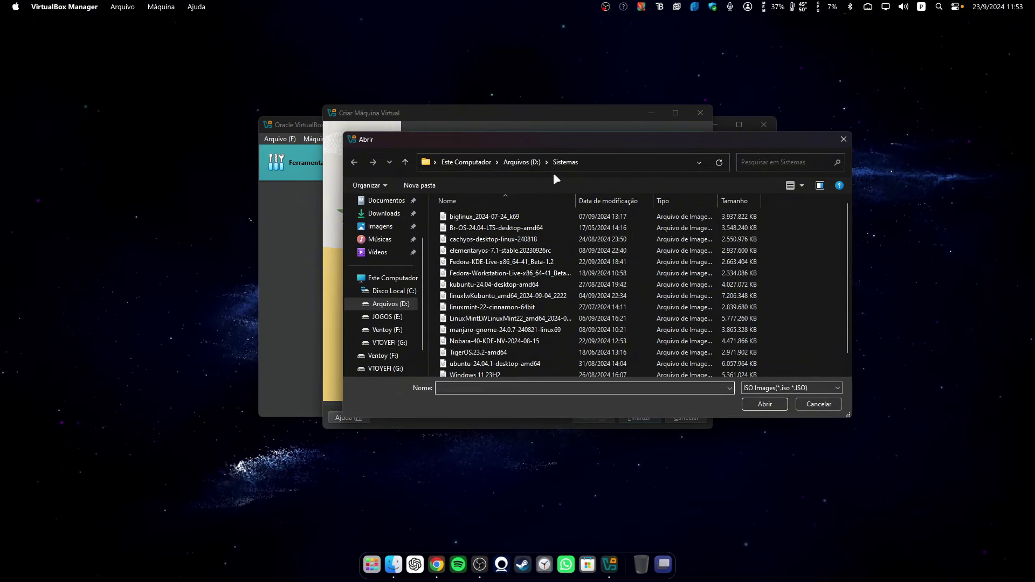
pyautogui.moveTo(592, 147); pyautogui.dragTo(517, 175)
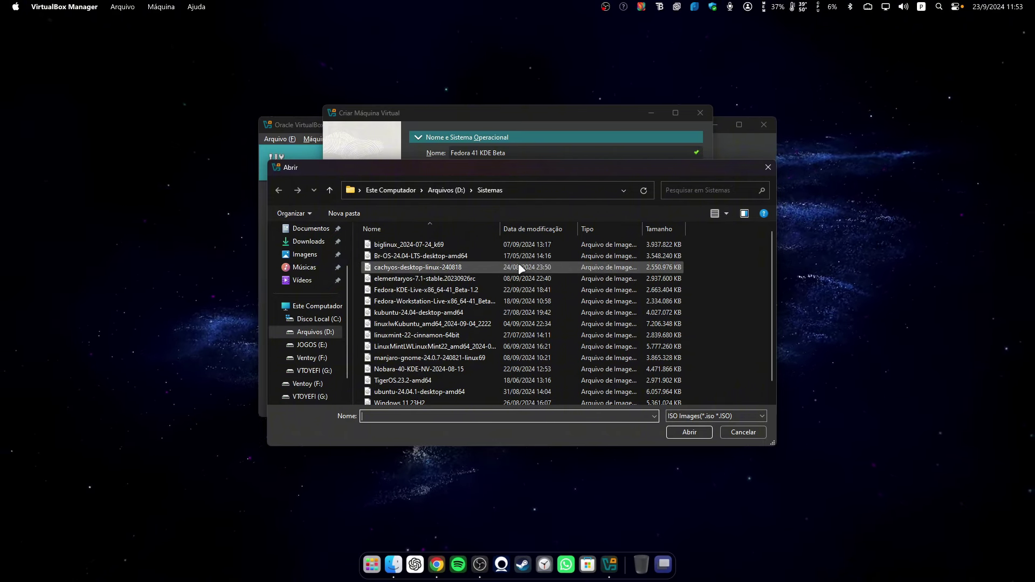
pyautogui.click(410, 291)
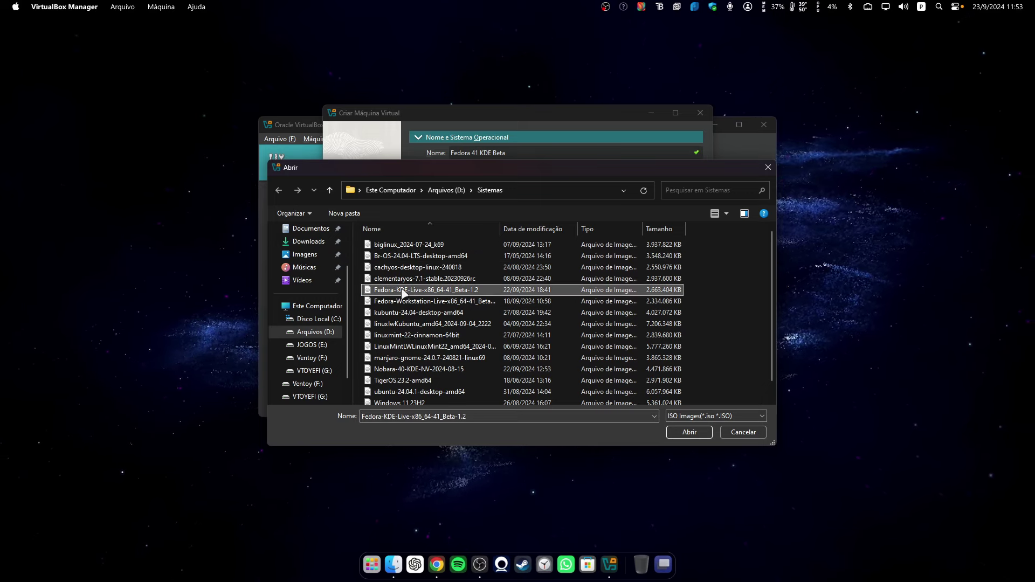
pyautogui.click(679, 429)
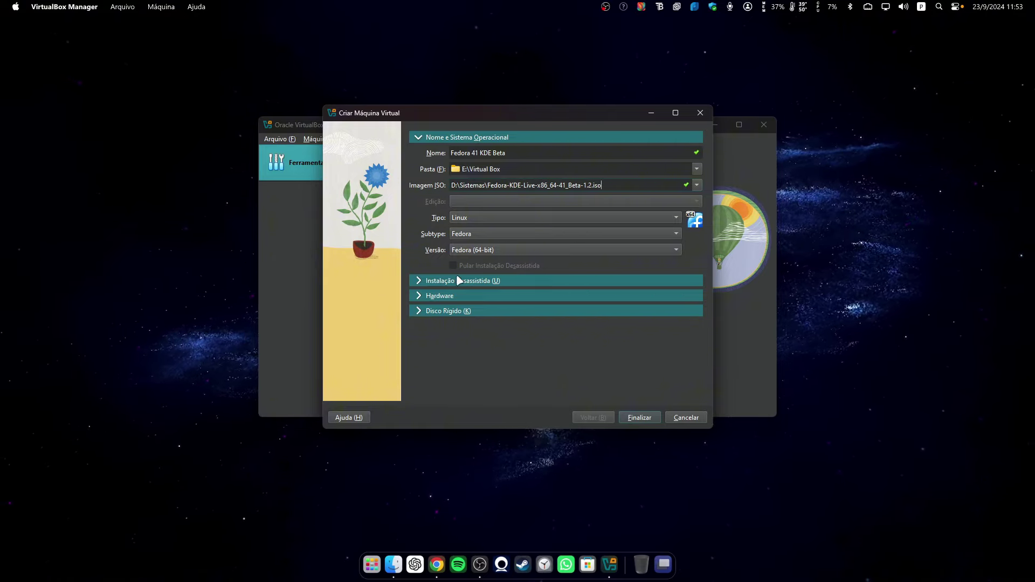
# - Give the virtual machine 4096 MB of base memory and 4 processors, with EFI enabled
pyautogui.click(419, 280)
pyautogui.click(420, 304)
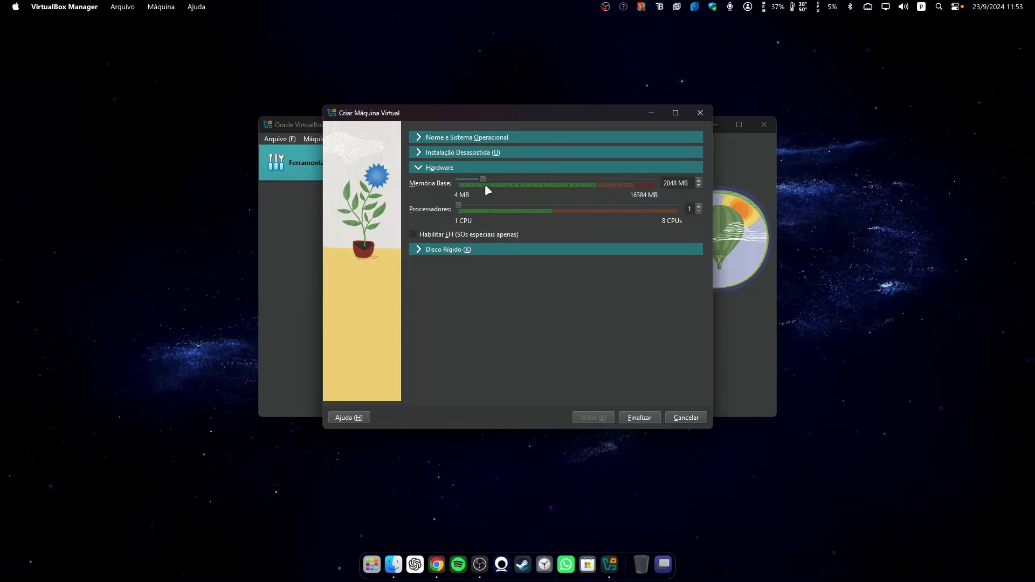
pyautogui.moveTo(522, 179); pyautogui.dragTo(511, 179)
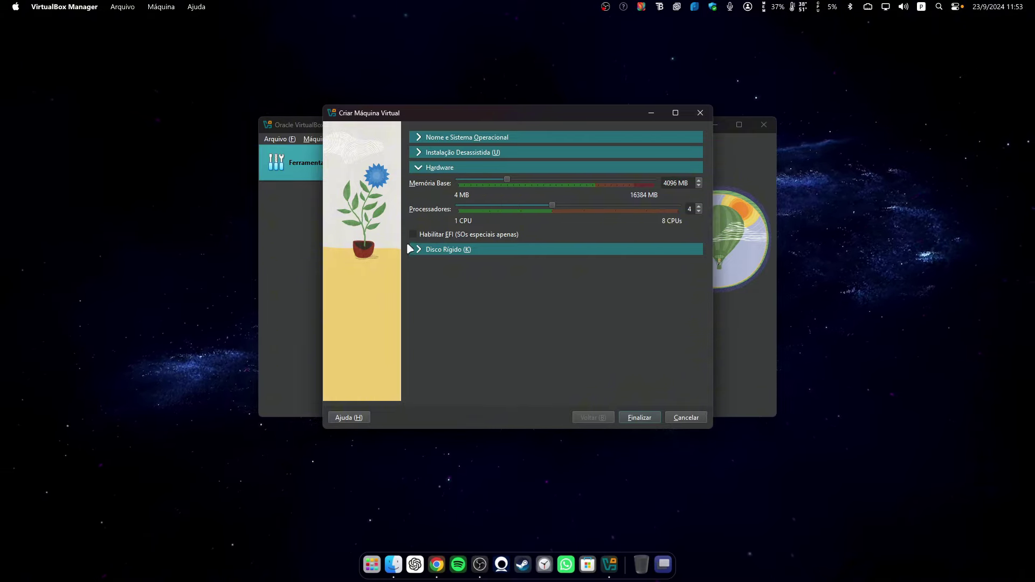
# - Set the new virtual hard disk's size to 20 GB and finish creating the machine
pyautogui.click(420, 251)
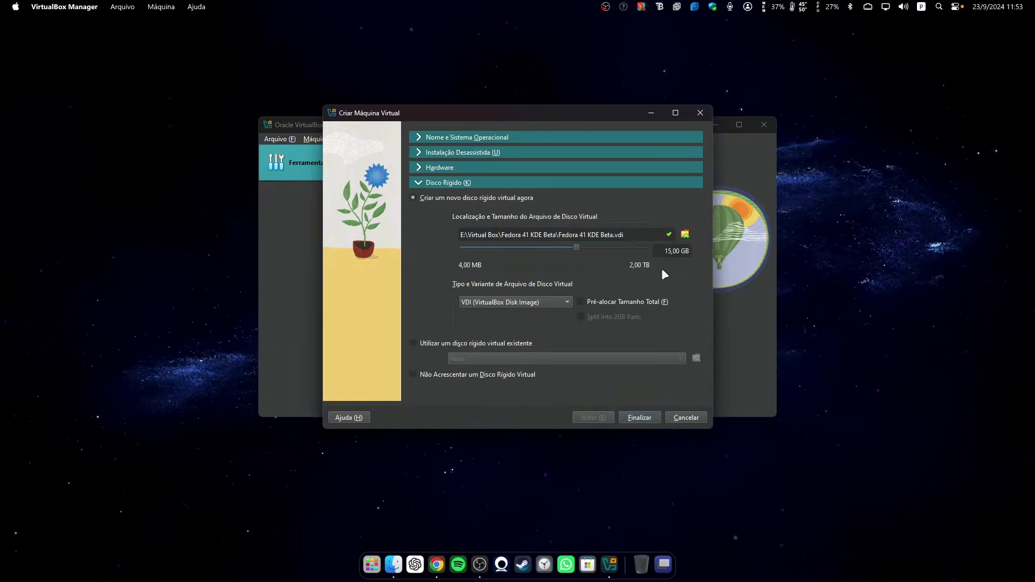
pyautogui.write('20')
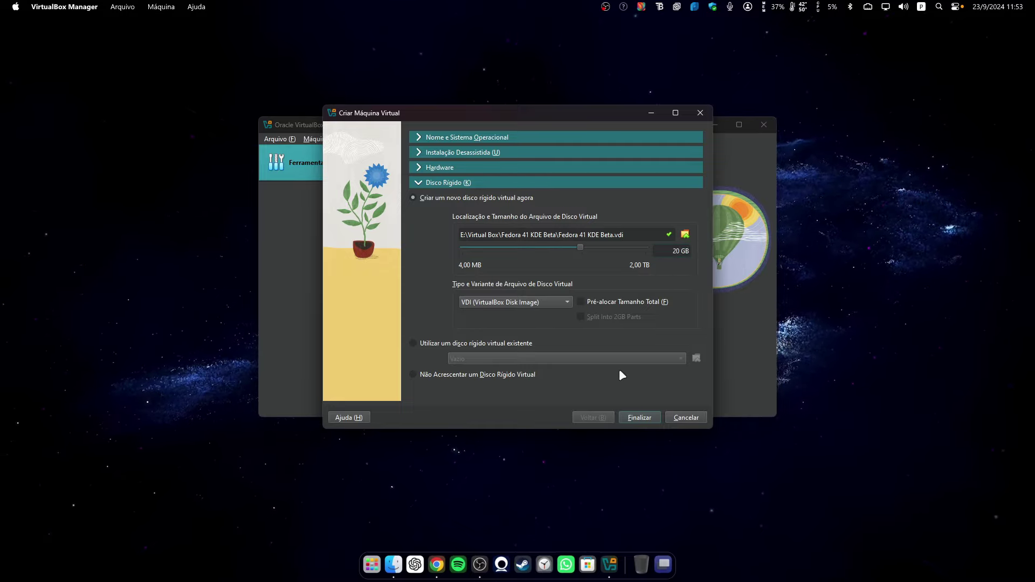
pyautogui.click(638, 419)
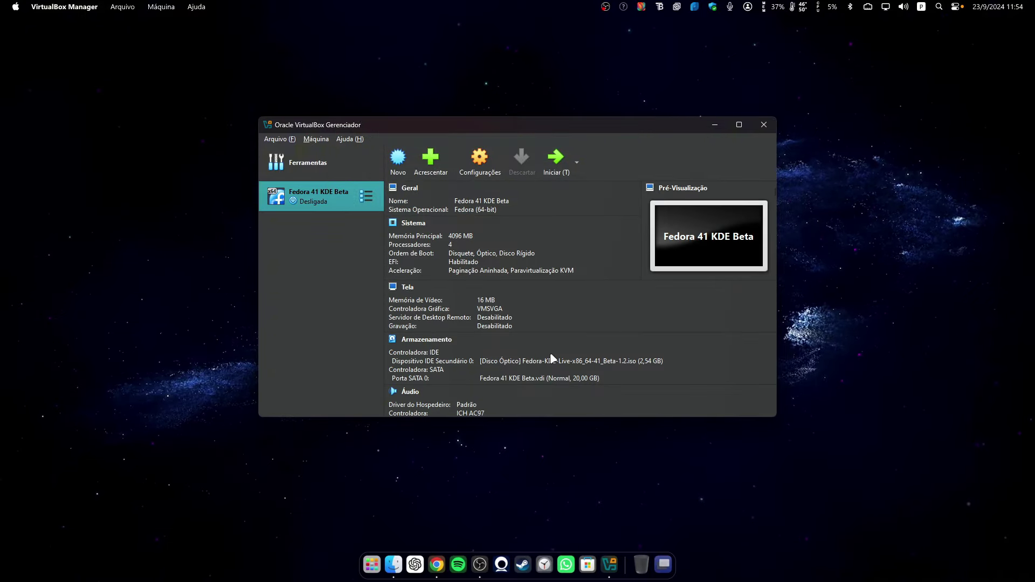
# - In the machine's advanced general settings, make both the shared clipboard and drag-and-drop bidirectional
pyautogui.click(490, 163)
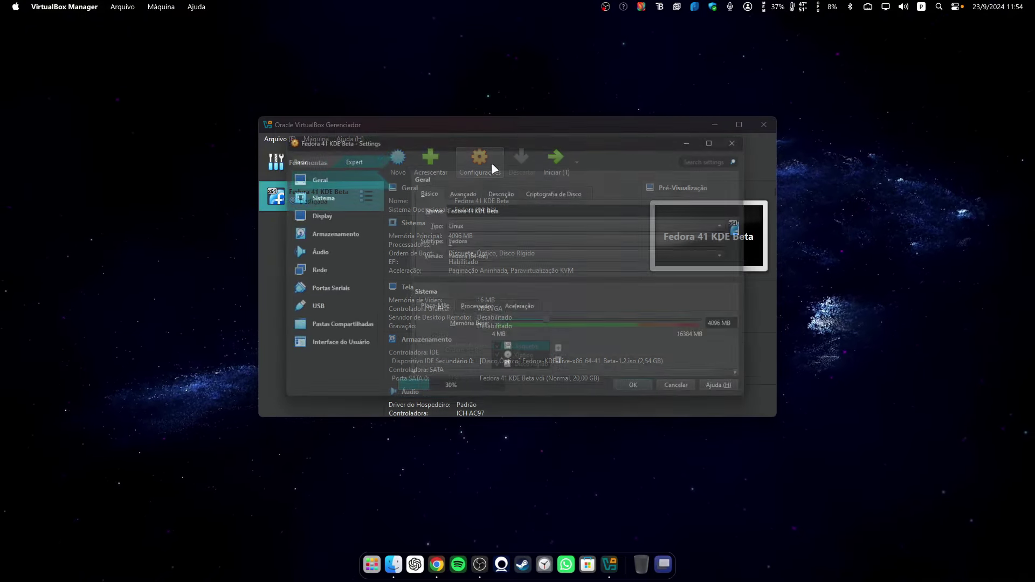
pyautogui.click(457, 188)
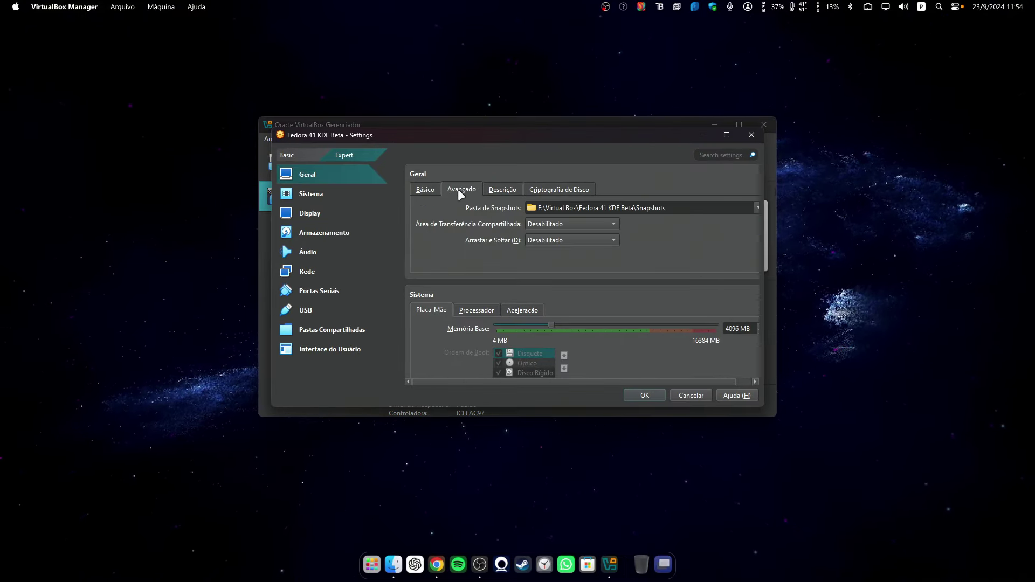
pyautogui.click(542, 222)
pyautogui.click(554, 262)
pyautogui.click(556, 241)
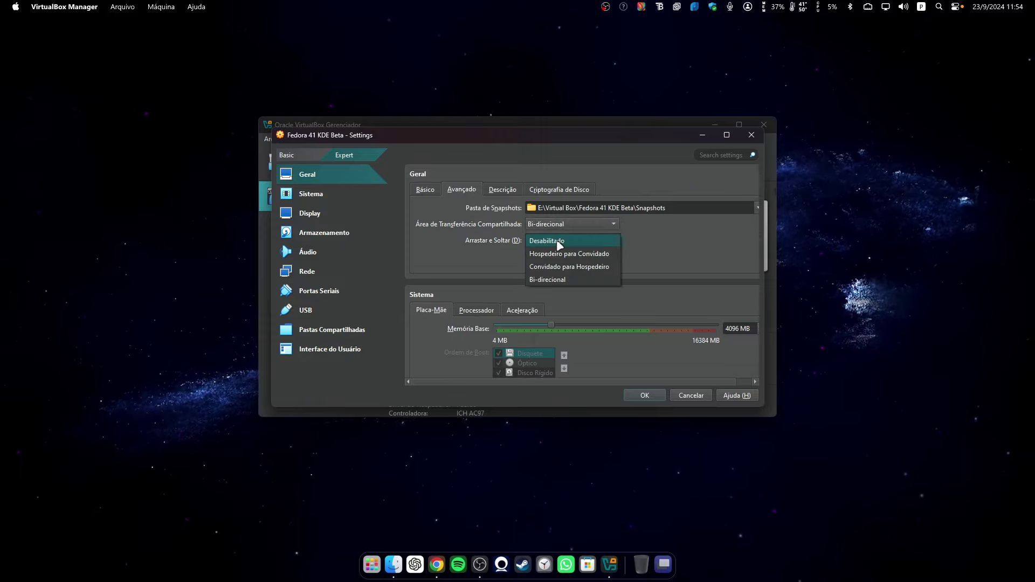
pyautogui.click(557, 282)
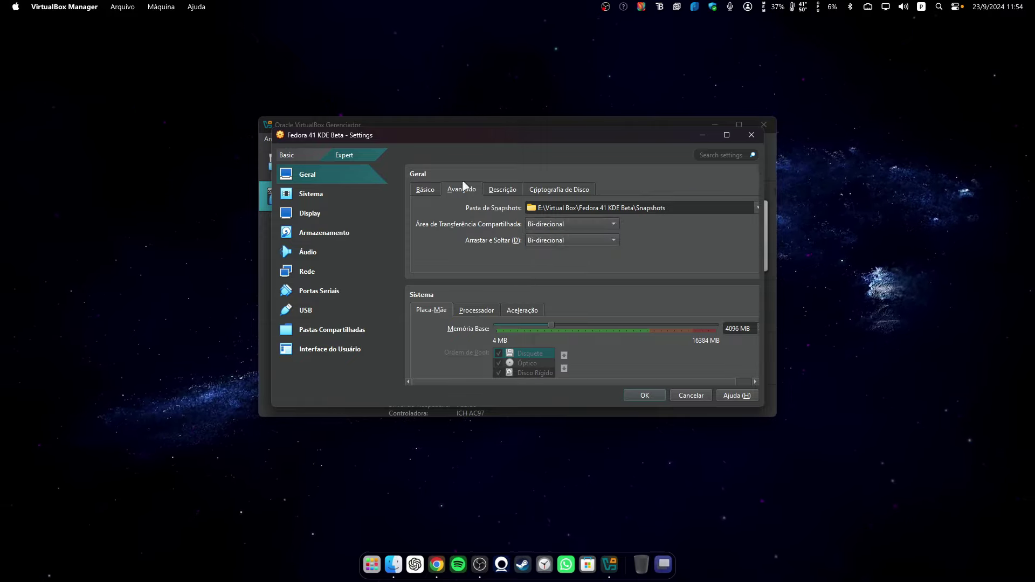
# - Set the machine's video memory to 128 MB, then save and start the virtual machine, minimizing the manager window
pyautogui.click(319, 212)
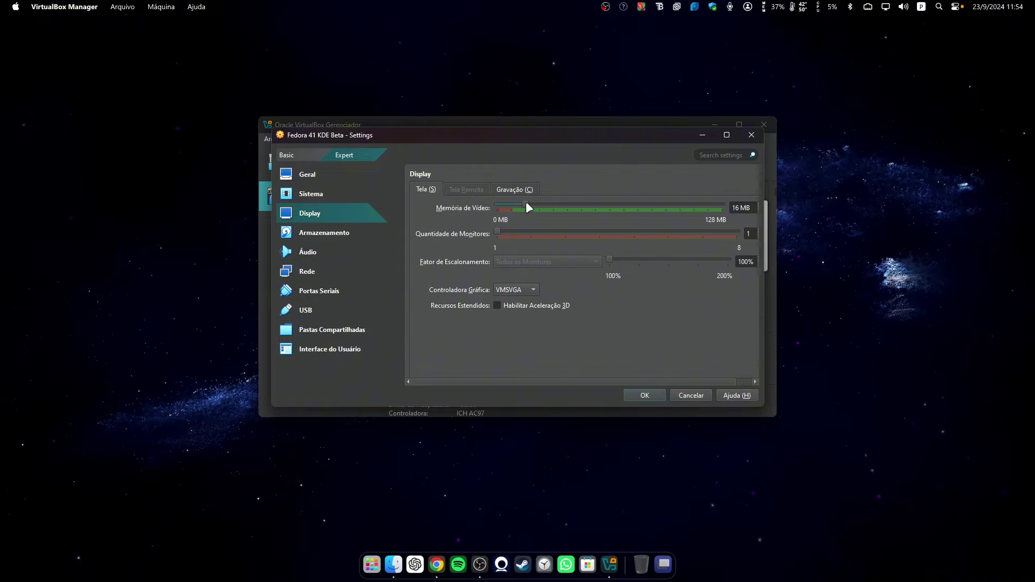
pyautogui.moveTo(526, 203); pyautogui.dragTo(769, 201)
pyautogui.click(656, 394)
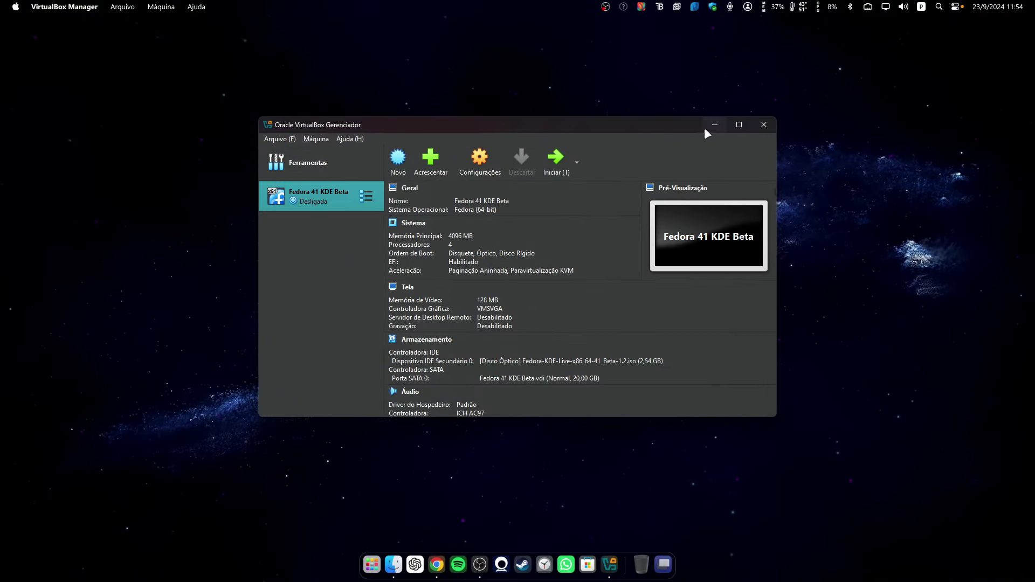
pyautogui.click(556, 160)
pyautogui.click(714, 124)
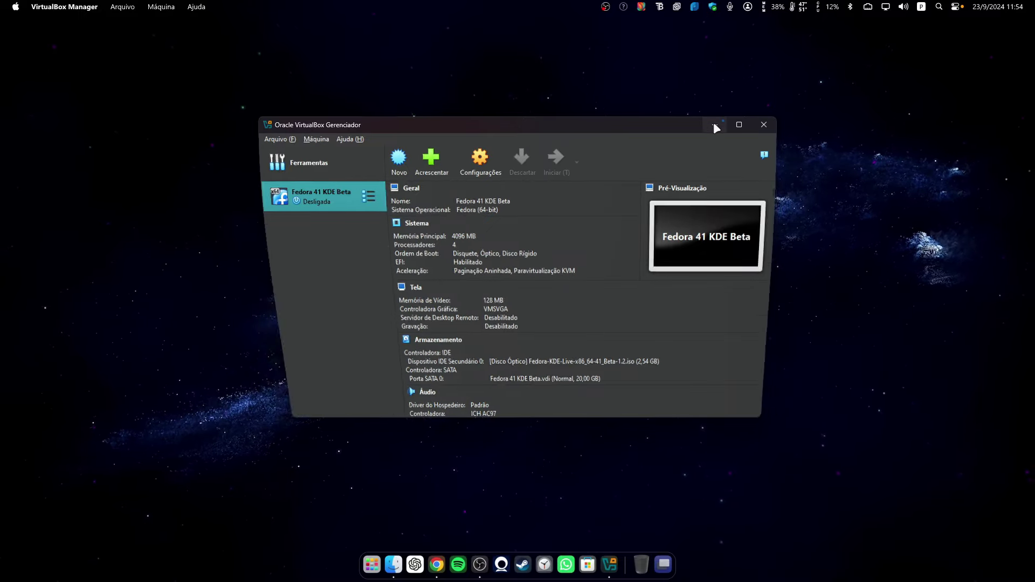
# - Switch to Google Chrome and open fedoraproject.org/spins/kde/download in a new tab
pyautogui.click(446, 562)
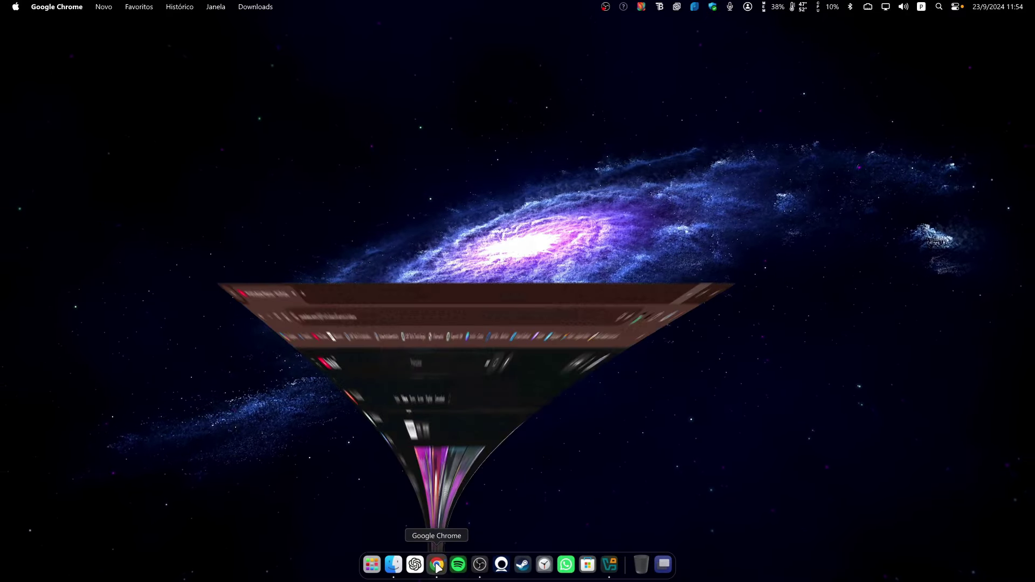
pyautogui.click(158, 23)
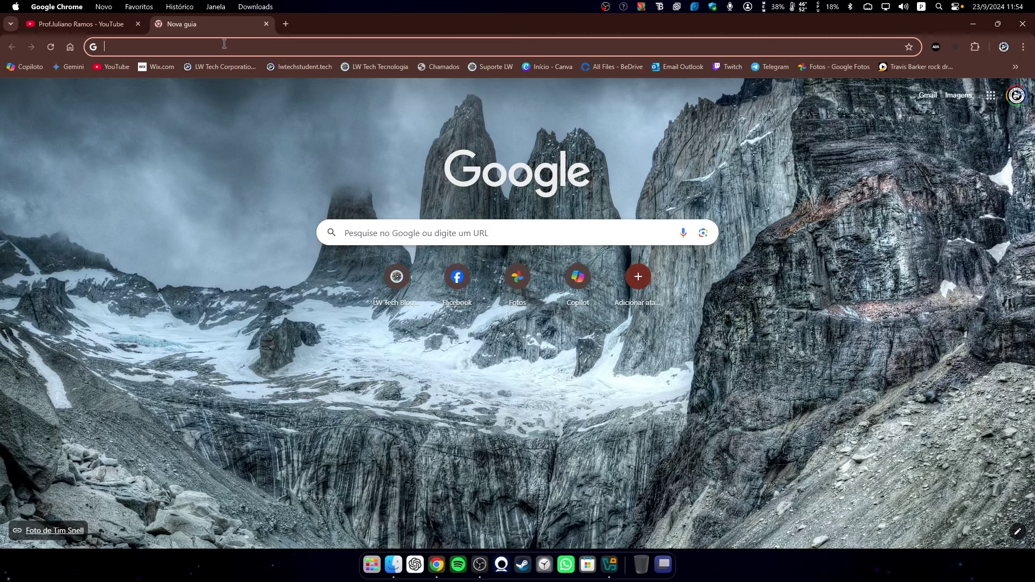
pyautogui.write('Fedor')
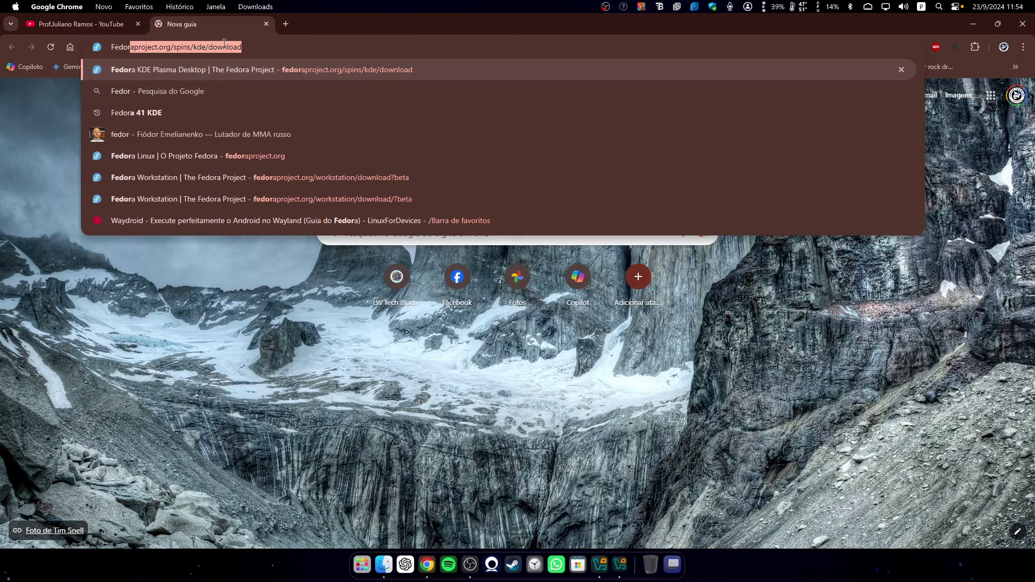
pyautogui.press('Return')
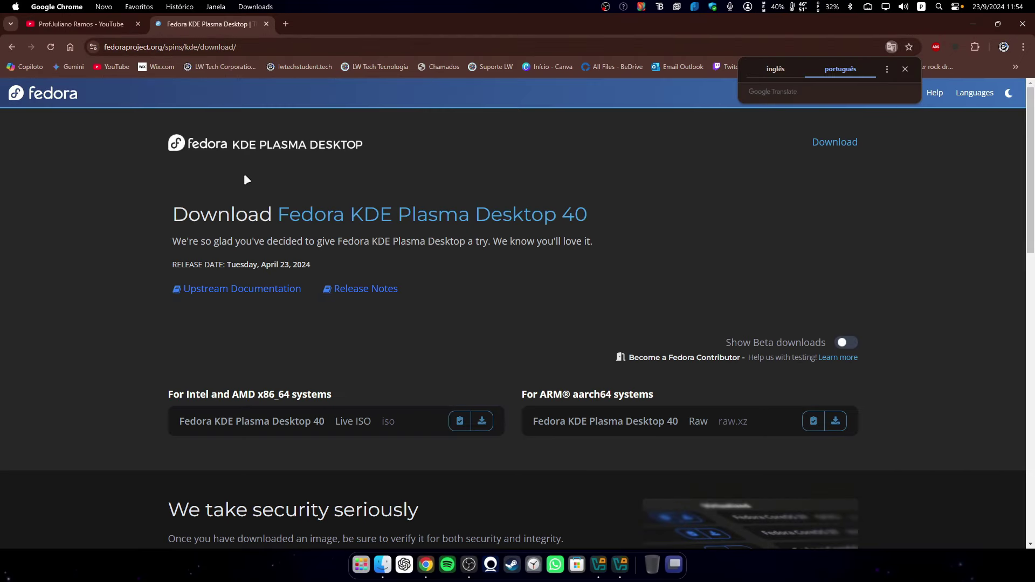
# - Go to the fedoraproject.org home page and dismiss the translation prompt
pyautogui.moveTo(164, 47); pyautogui.dragTo(271, 47)
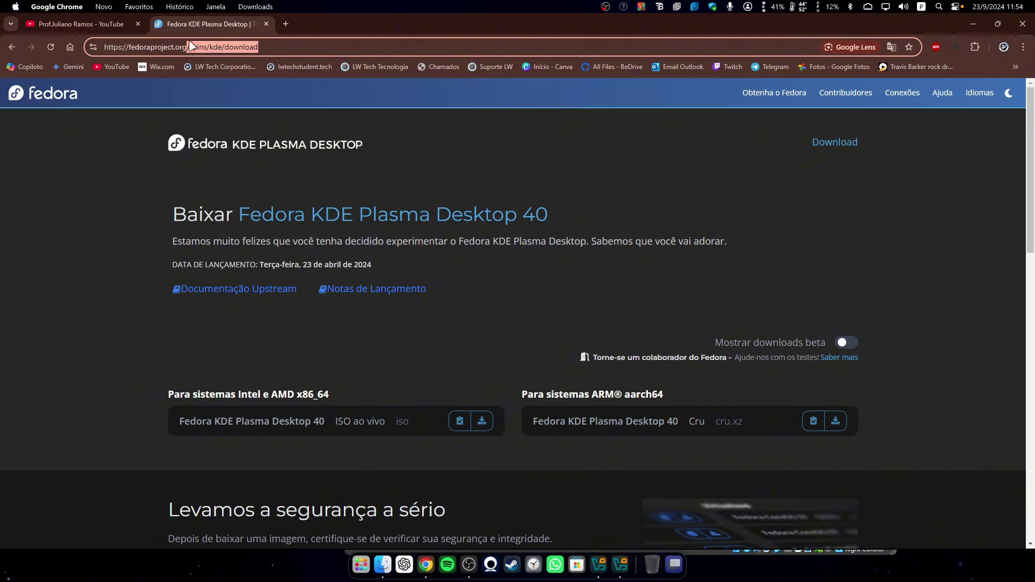
pyautogui.press('BackSpace')
pyautogui.press('Return')
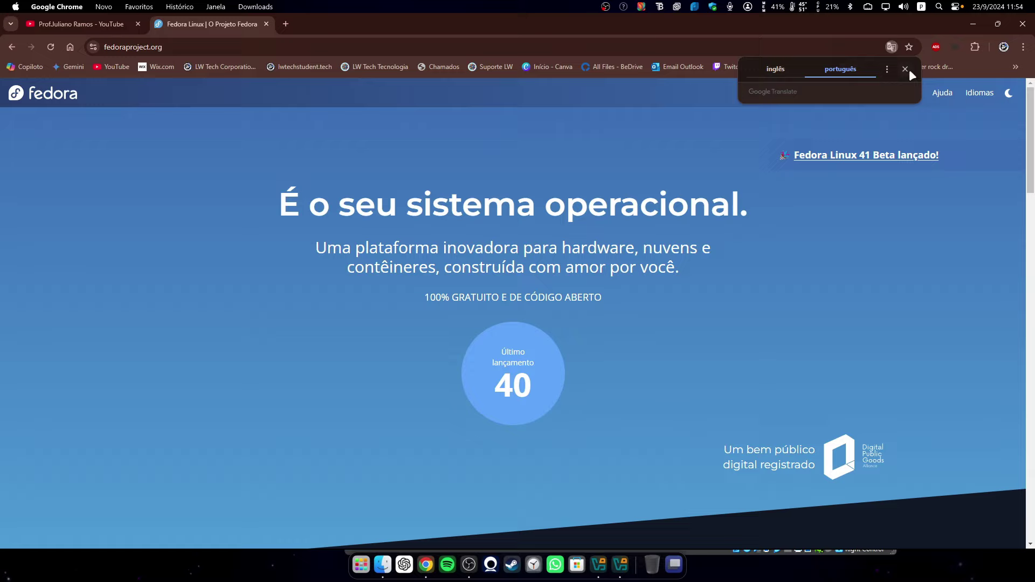
pyautogui.click(906, 69)
# - From the Fedora home page, open the KDE desktop spin's page and continue to its download page
pyautogui.moveTo(845, 94)
pyautogui.scroll(-15, 572, 369)
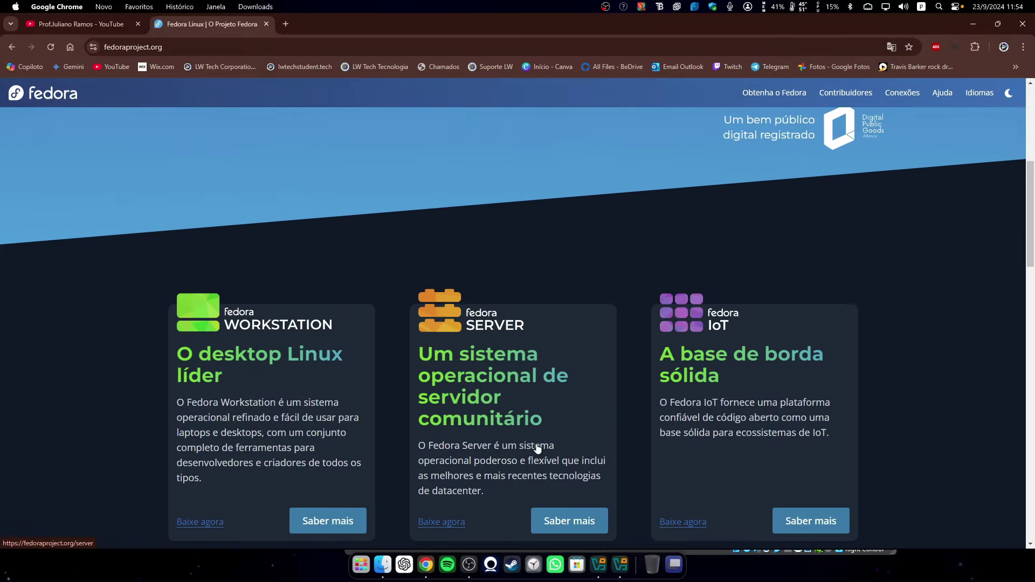
pyautogui.scroll(-3, 572, 369)
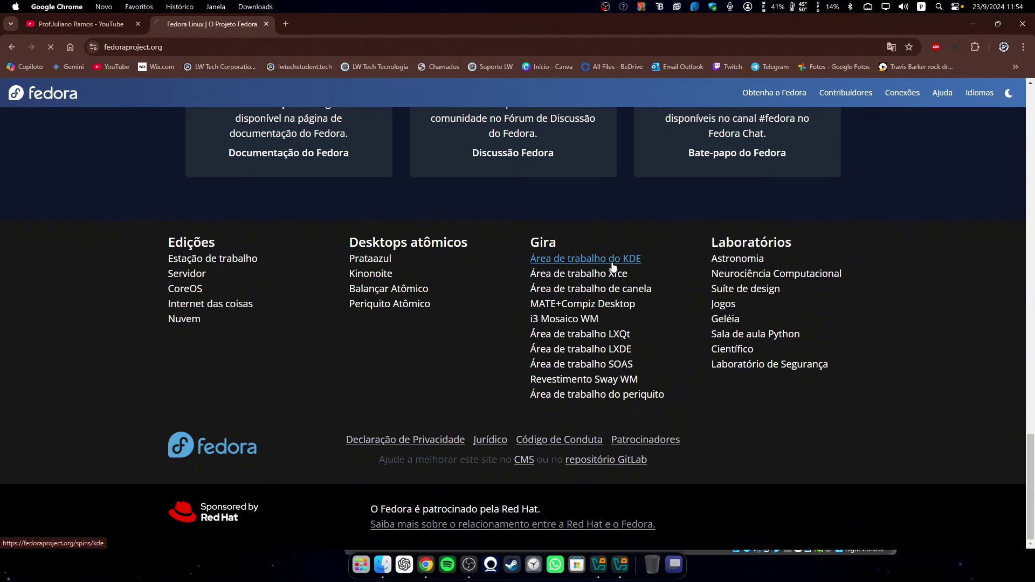
pyautogui.scroll(-4, 580, 255)
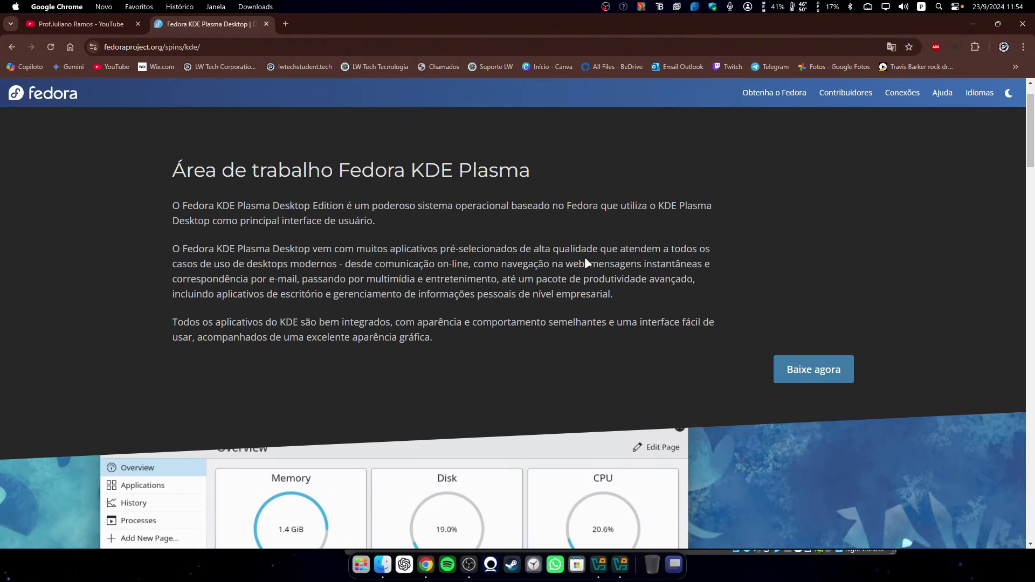
pyautogui.scroll(1, 587, 262)
pyautogui.scroll(-4, 844, 144)
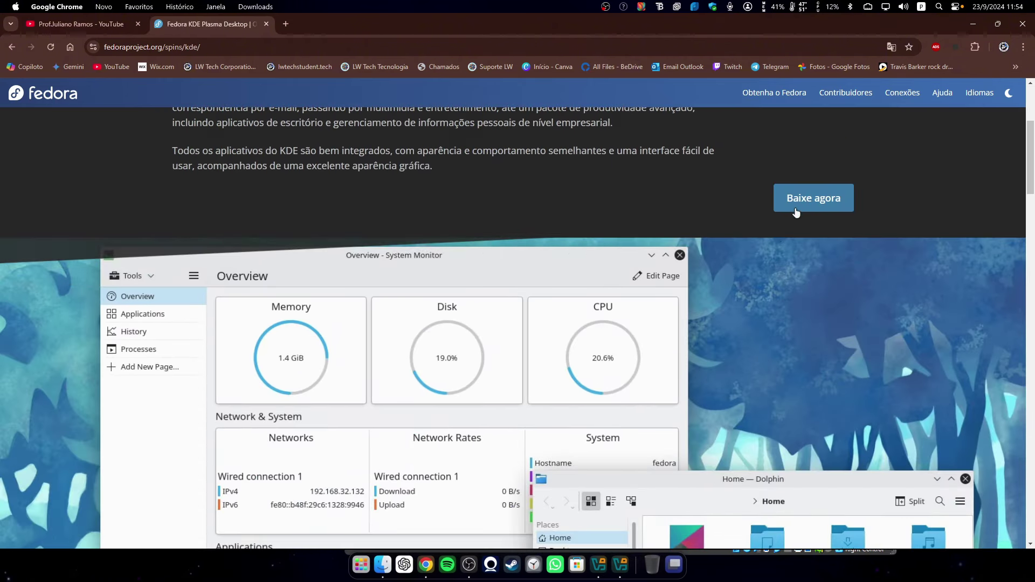
pyautogui.click(801, 203)
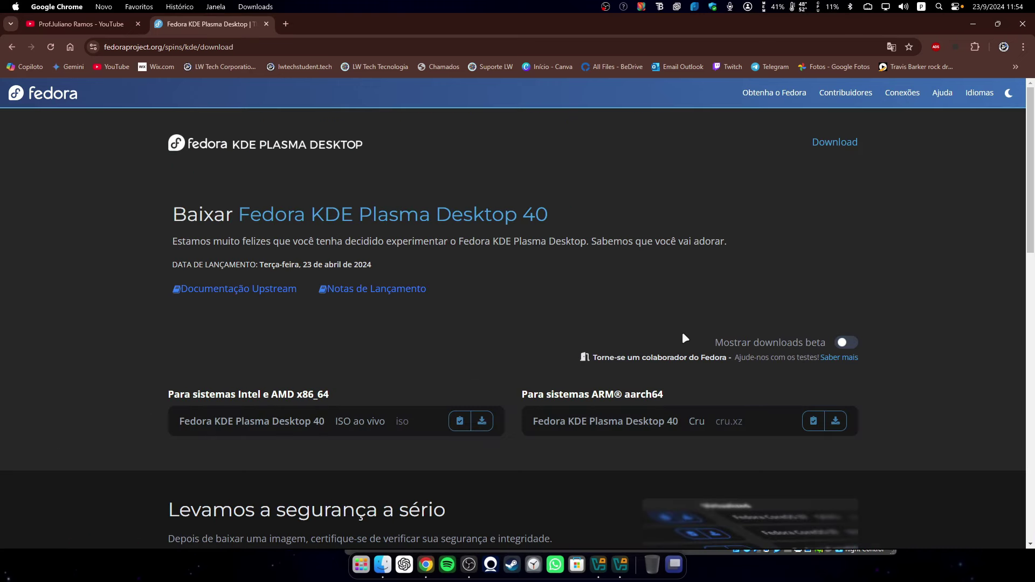
# - Show the beta downloads and highlight the Fedora KDE Plasma Desktop 41 entry for Intel and AMD systems
pyautogui.click(846, 343)
pyautogui.scroll(-3, 848, 349)
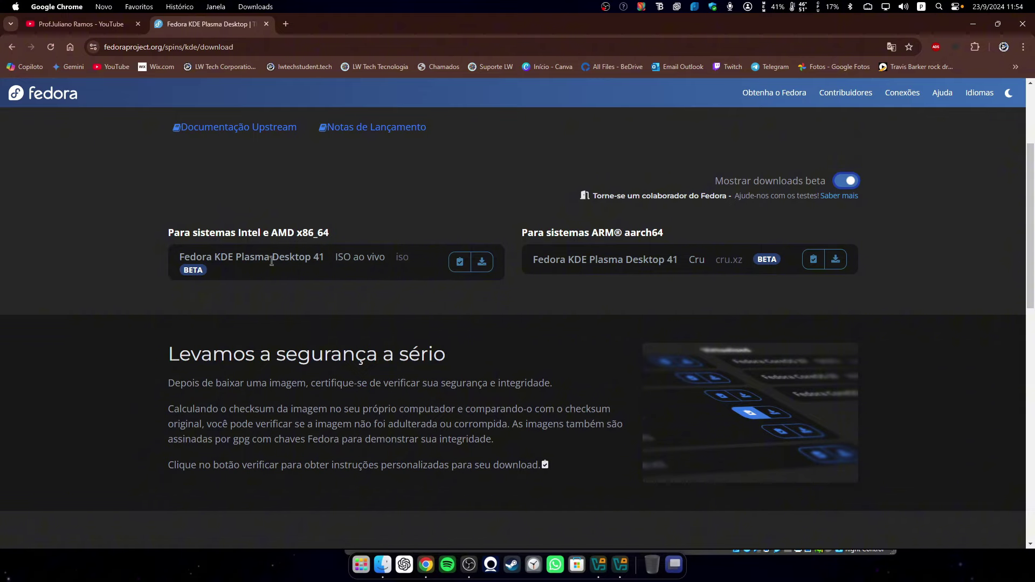
pyautogui.moveTo(177, 229); pyautogui.dragTo(275, 230)
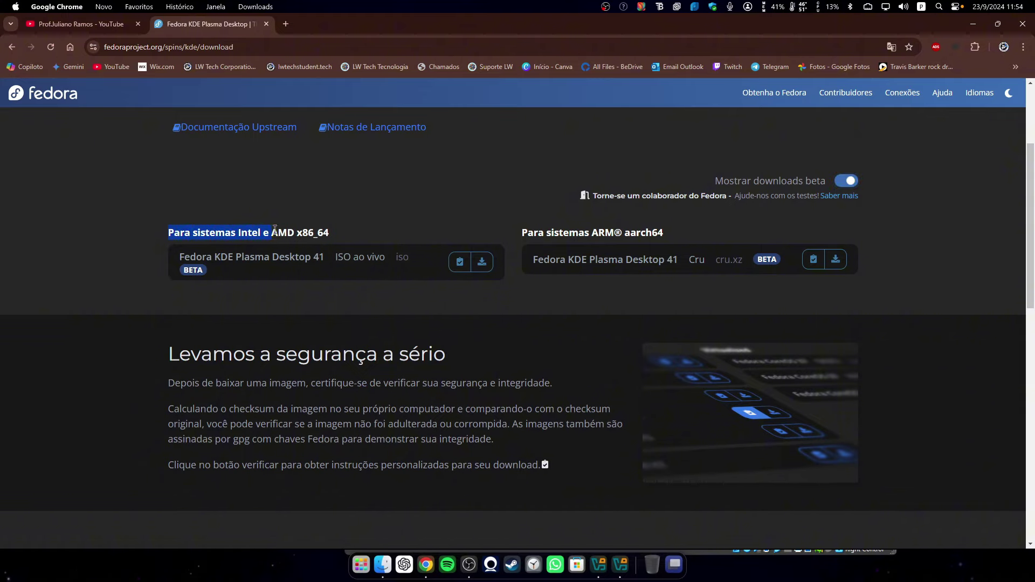
pyautogui.moveTo(220, 257); pyautogui.dragTo(291, 257)
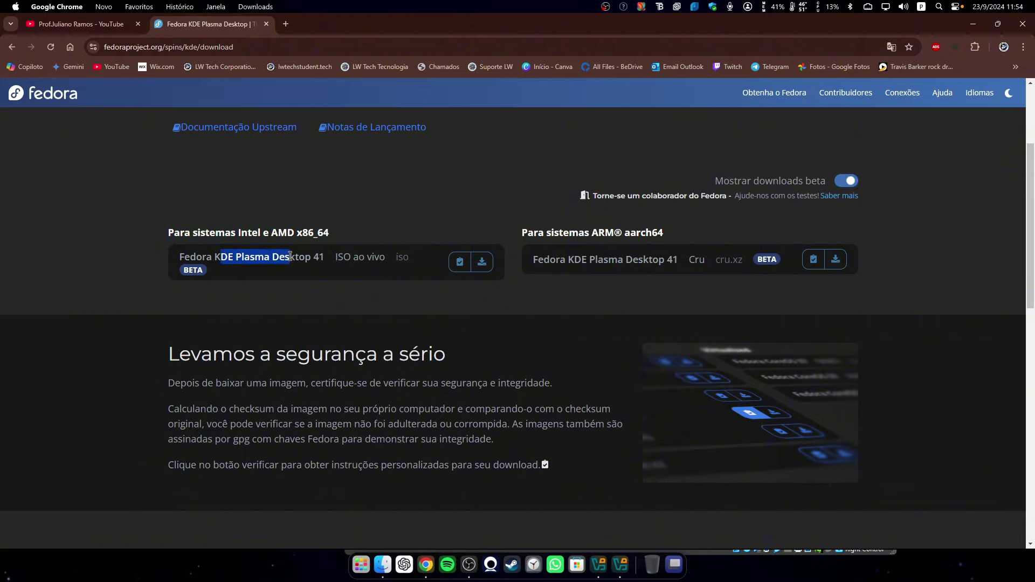
# - Close the Fedora KDE download page and minimize the browser to return to the running Fedora 41 KDE Beta virtual machine
pyautogui.click(236, 260)
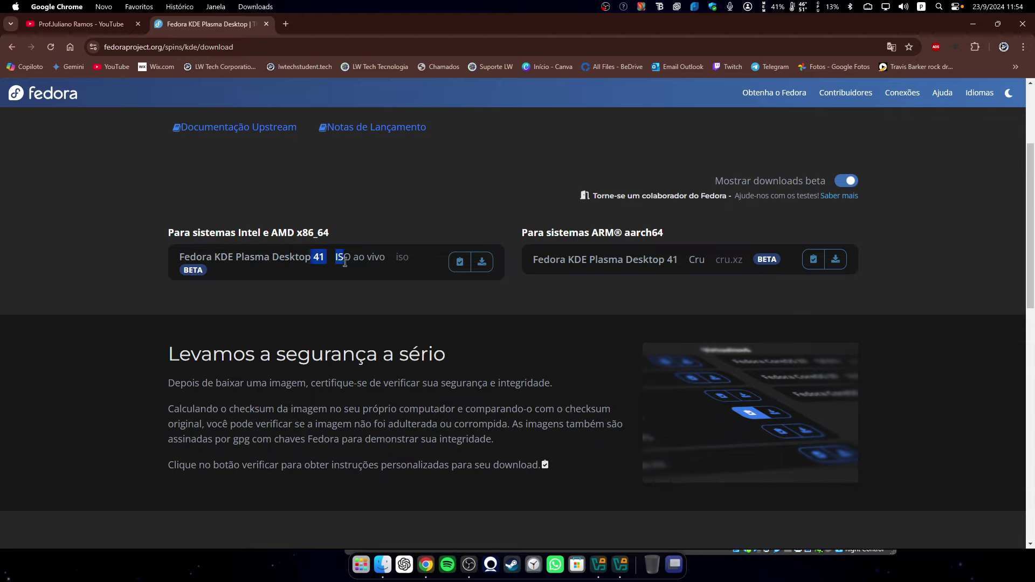
pyautogui.click(460, 300)
pyautogui.click(266, 24)
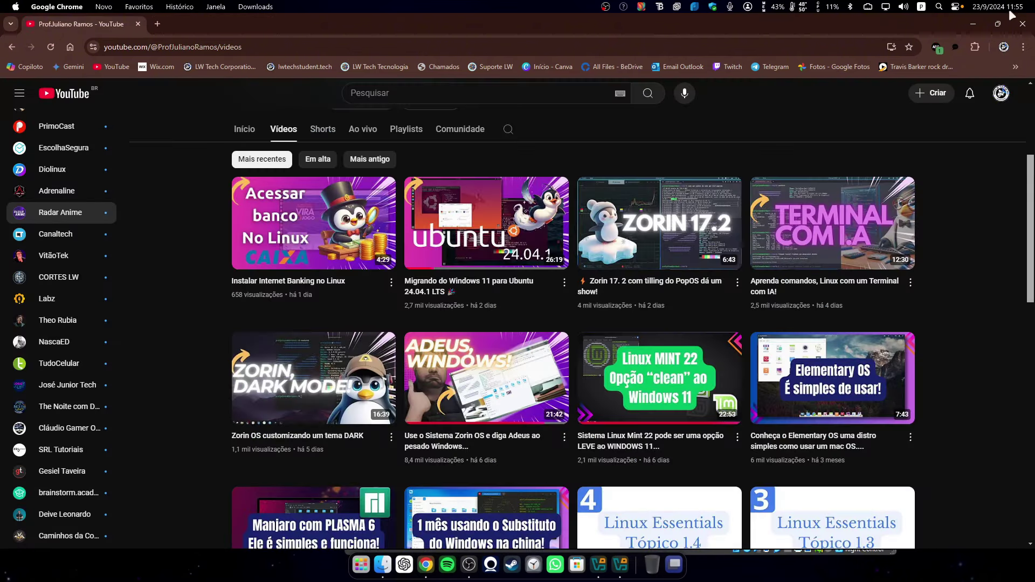
pyautogui.click(973, 22)
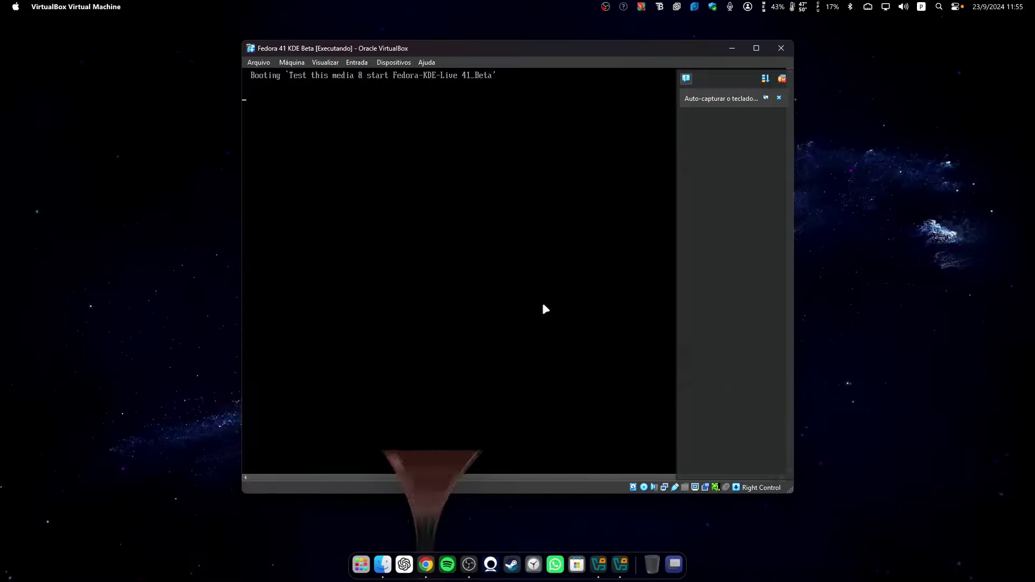
# - Dismiss the keyboard auto-capture and mouse integration notifications and reposition the virtual machine window on the desktop
pyautogui.click(779, 97)
pyautogui.moveTo(574, 54); pyautogui.dragTo(553, 63)
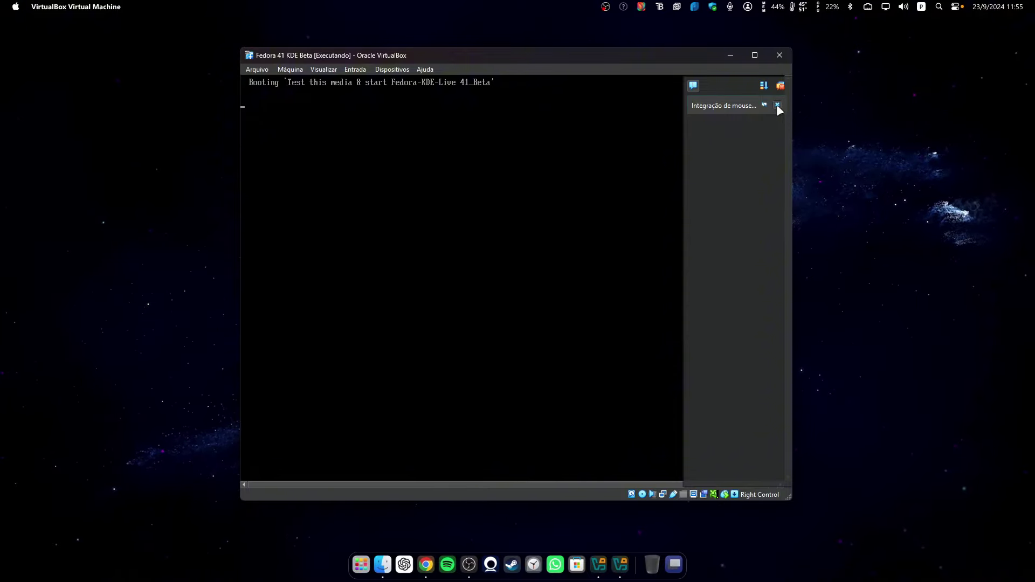
pyautogui.click(777, 105)
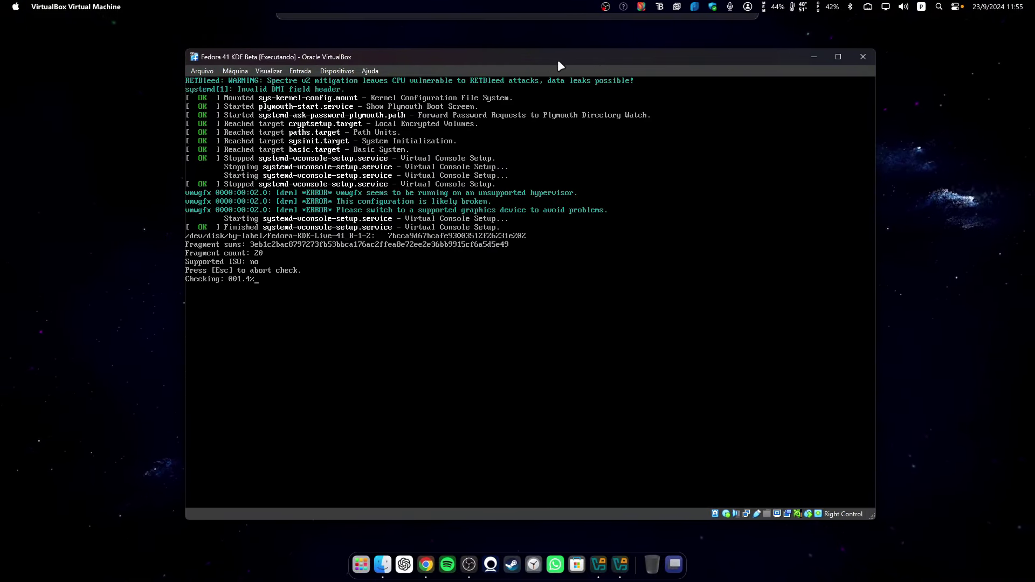
pyautogui.moveTo(550, 63); pyautogui.dragTo(551, 66)
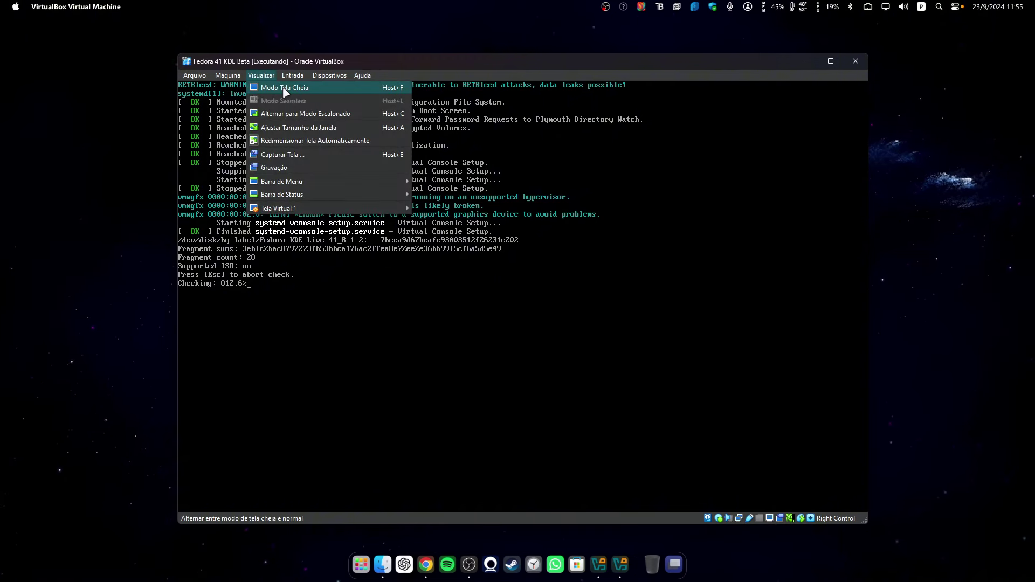
# - Switch the virtual machine to full-screen mode and abort the boot media check
pyautogui.click(283, 86)
pyautogui.click(493, 324)
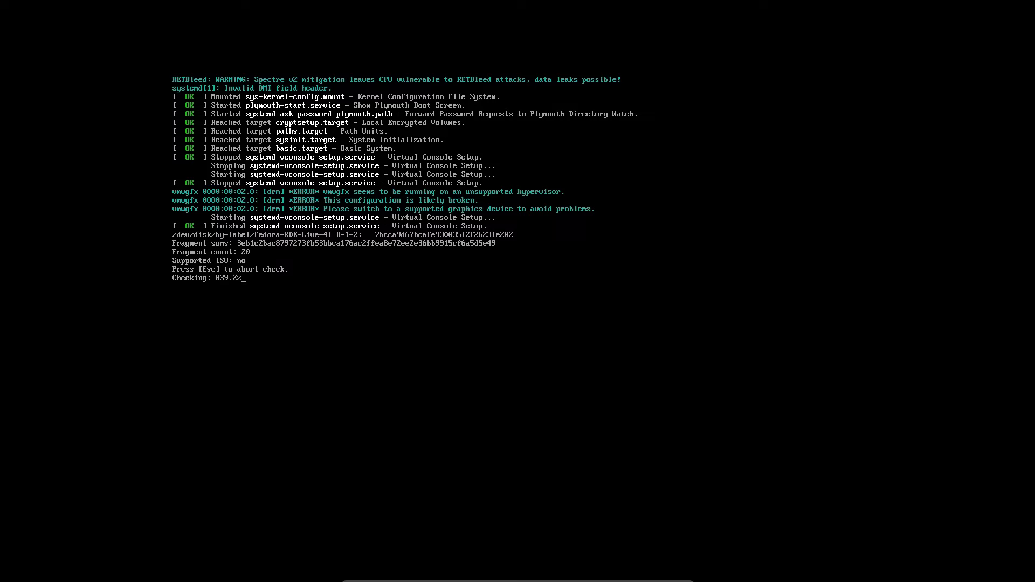
pyautogui.press('Escape')
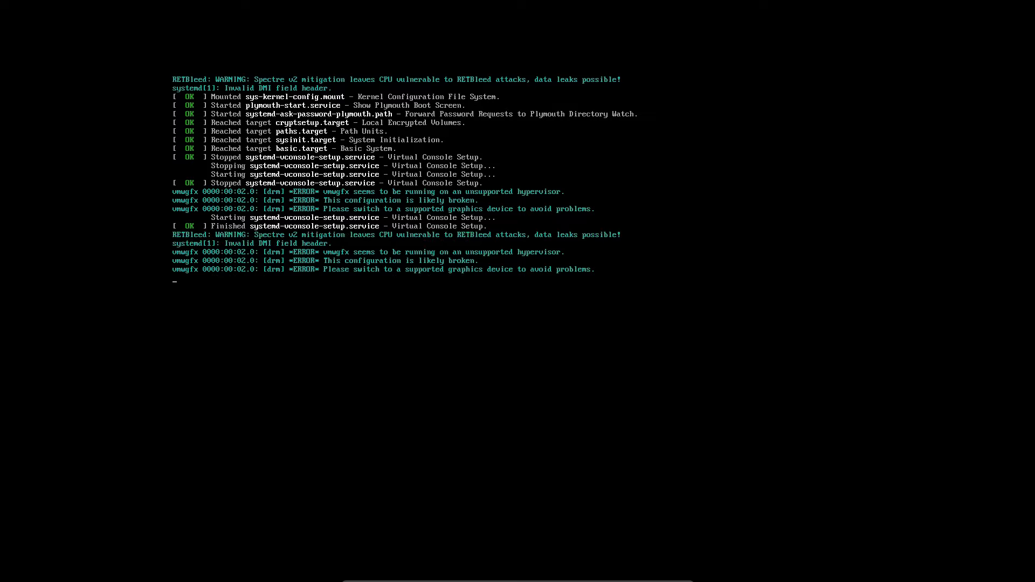